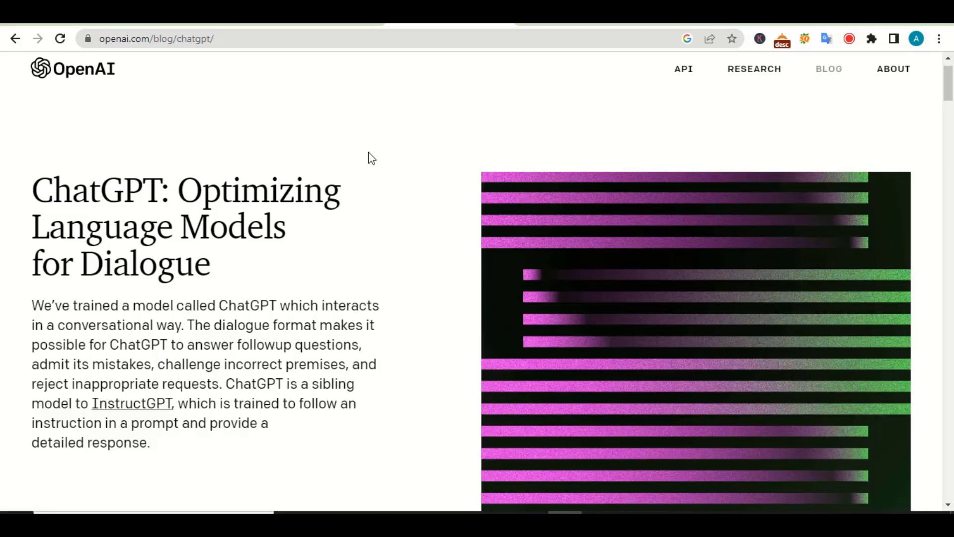
Go back to the Google results tab and rerun the 'chatgpt' search.
{"action": "left_click", "coordinate": [564, 25]}
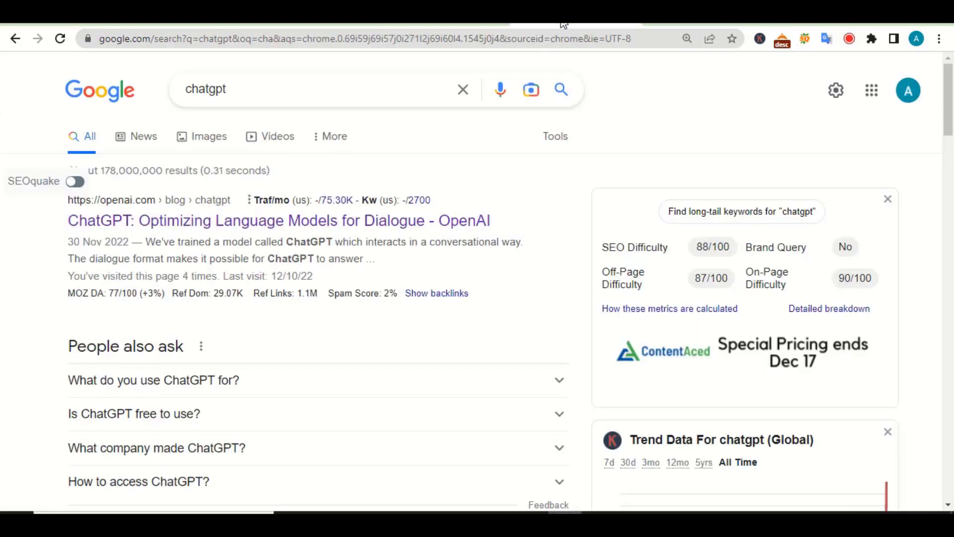
{"action": "left_click", "coordinate": [301, 91]}
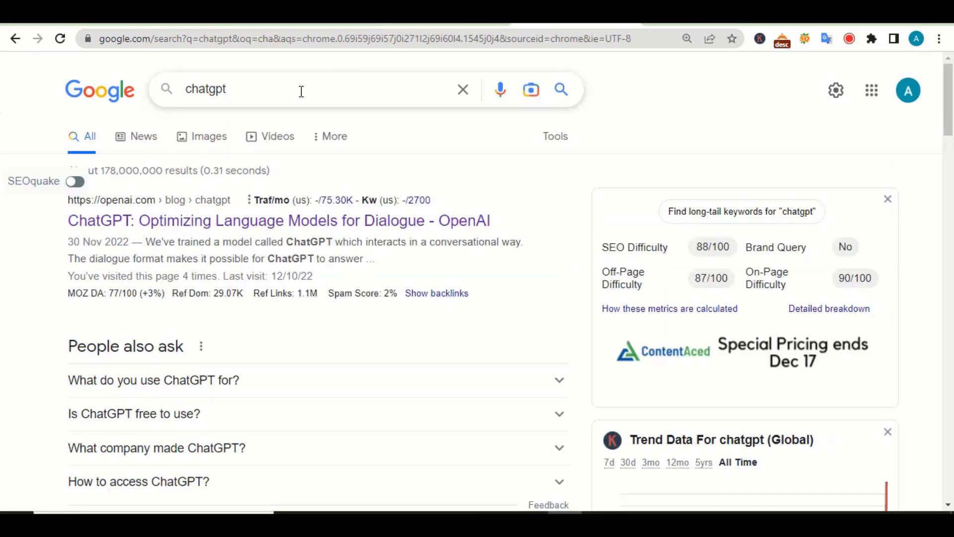
{"action": "key", "text": "Return"}
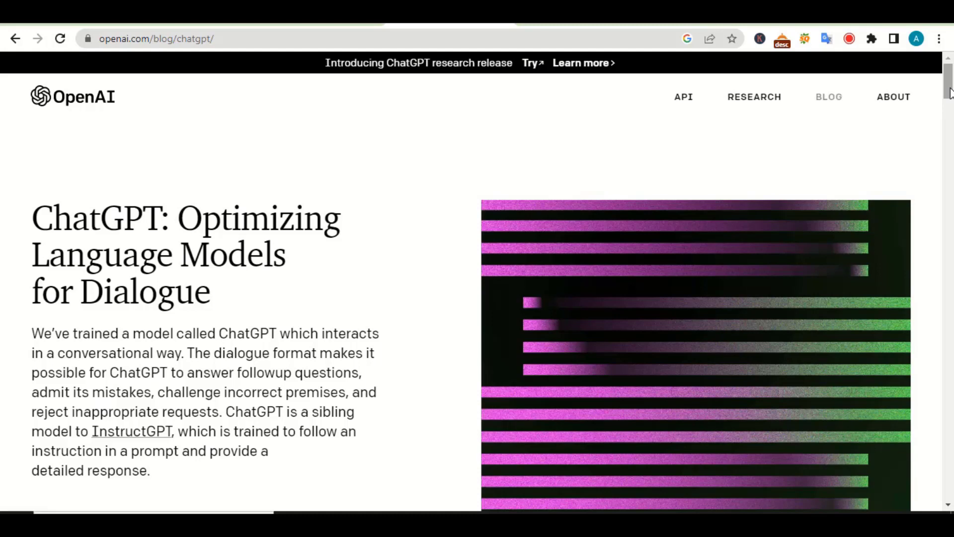
Scroll down through the ChatGPT blog post.
{"action": "left_click_drag", "start_coordinate": [950, 93], "coordinate": [949, 126]}
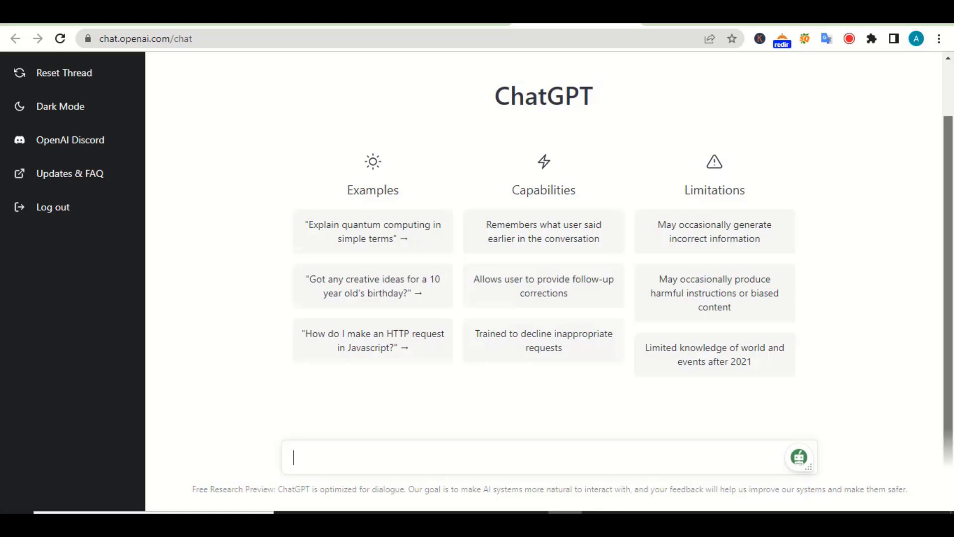
{"action": "scroll", "coordinate": [547, 239], "scroll_direction": "up", "scroll_amount": 1}
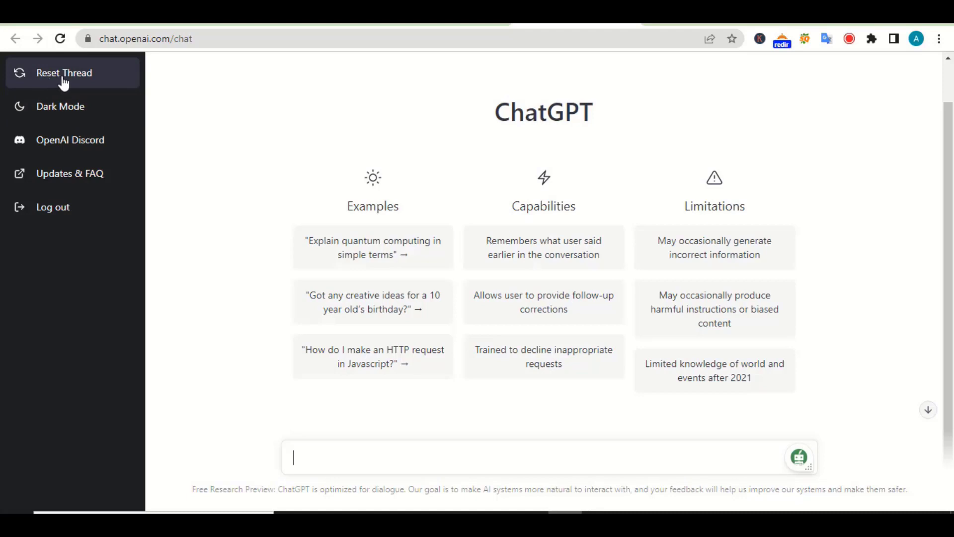
{"action": "double_click", "coordinate": [45, 116]}
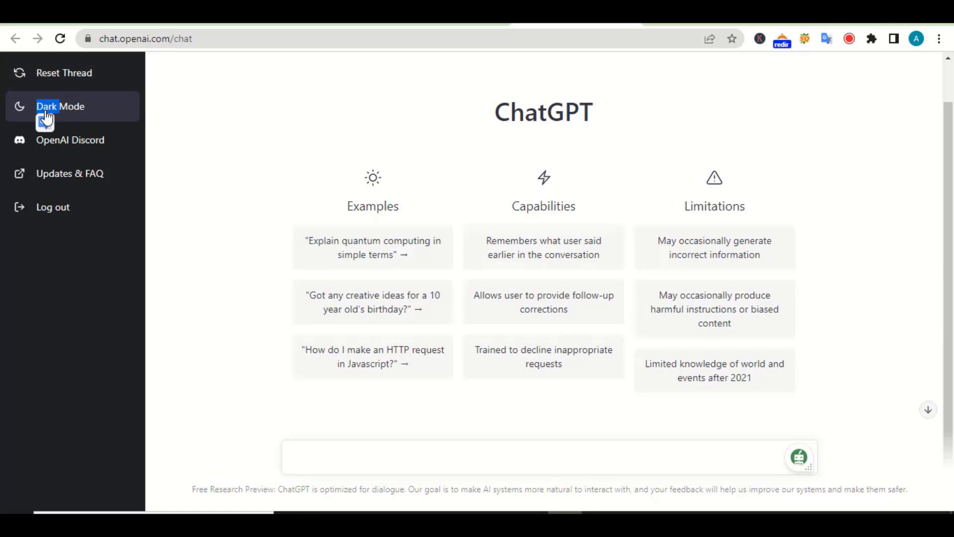
{"action": "left_click", "coordinate": [79, 115]}
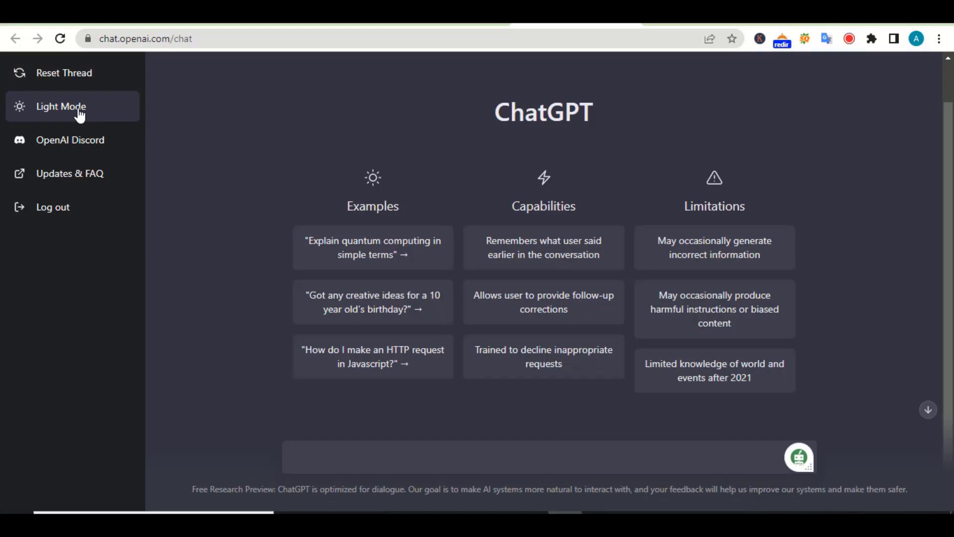
{"action": "left_click", "coordinate": [79, 114]}
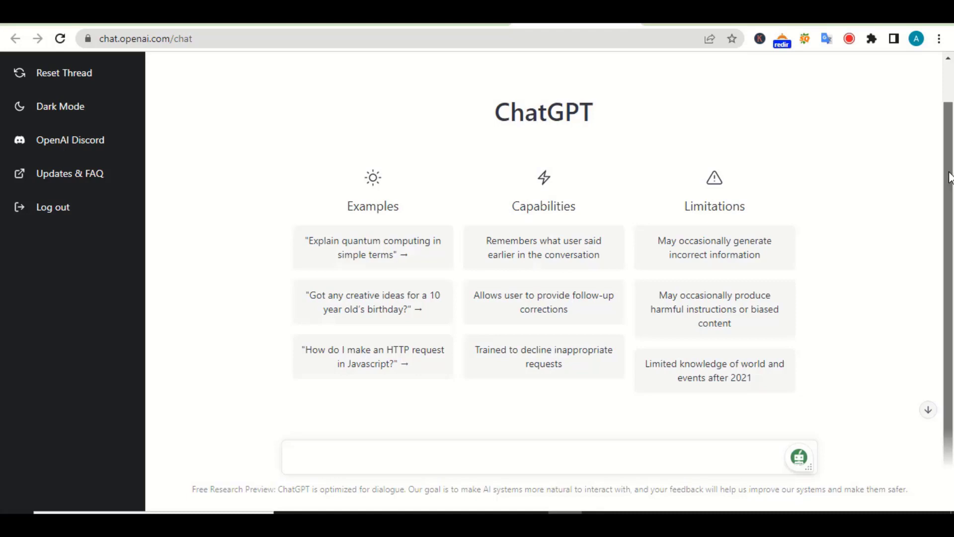
{"action": "mouse_move", "coordinate": [946, 177]}
{"action": "left_mouse_down"}
{"action": "mouse_move", "coordinate": [947, 149]}
{"action": "mouse_move", "coordinate": [949, 185]}
{"action": "left_mouse_up"}
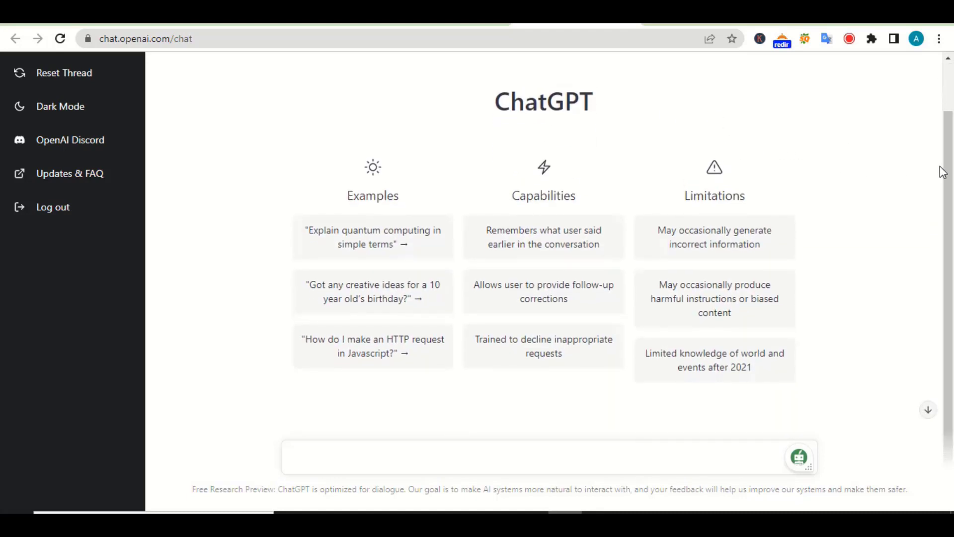
{"action": "left_click_drag", "start_coordinate": [949, 176], "coordinate": [918, 121]}
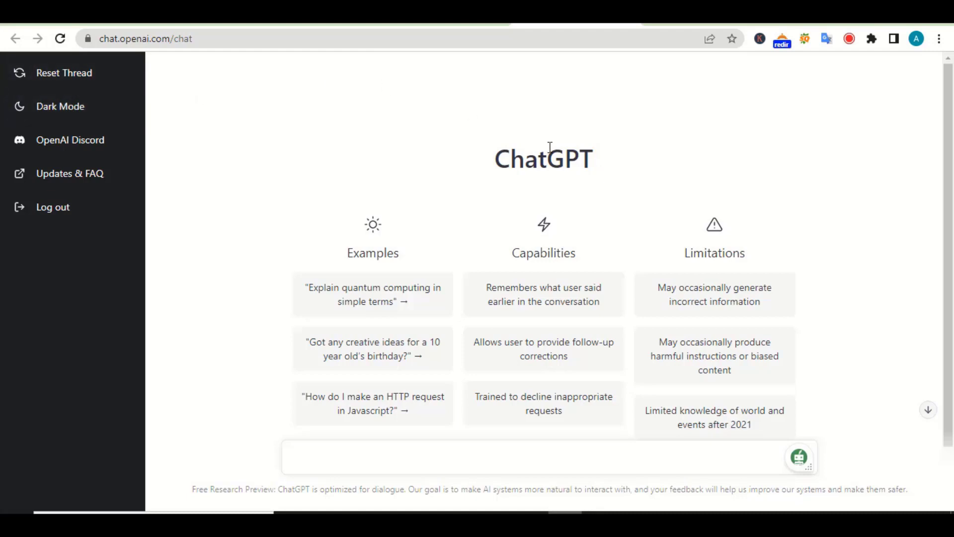
{"action": "scroll", "coordinate": [952, 162], "scroll_direction": "down", "scroll_amount": 2}
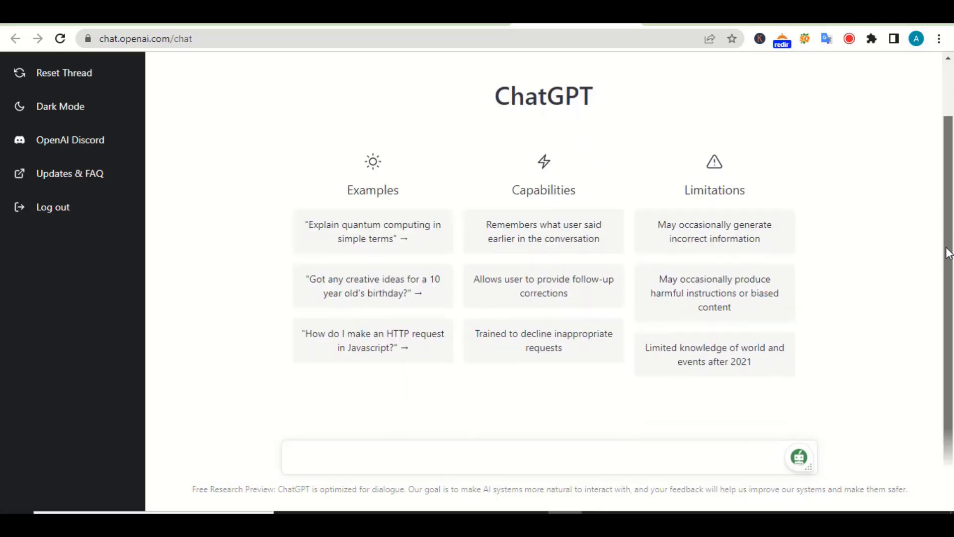
Send ChatGPT the message 'can you a code for me'.
{"action": "left_click", "coordinate": [392, 456]}
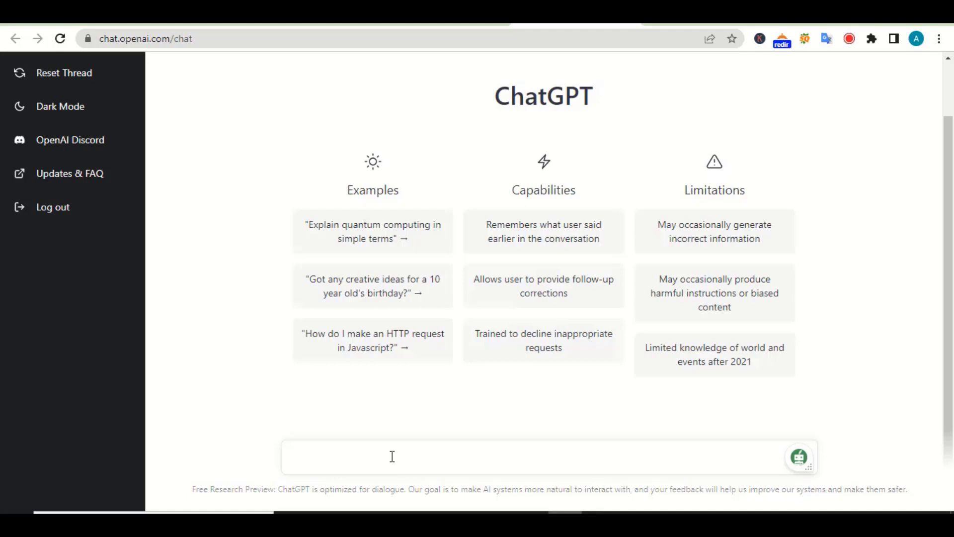
{"action": "type", "text": "can you"}
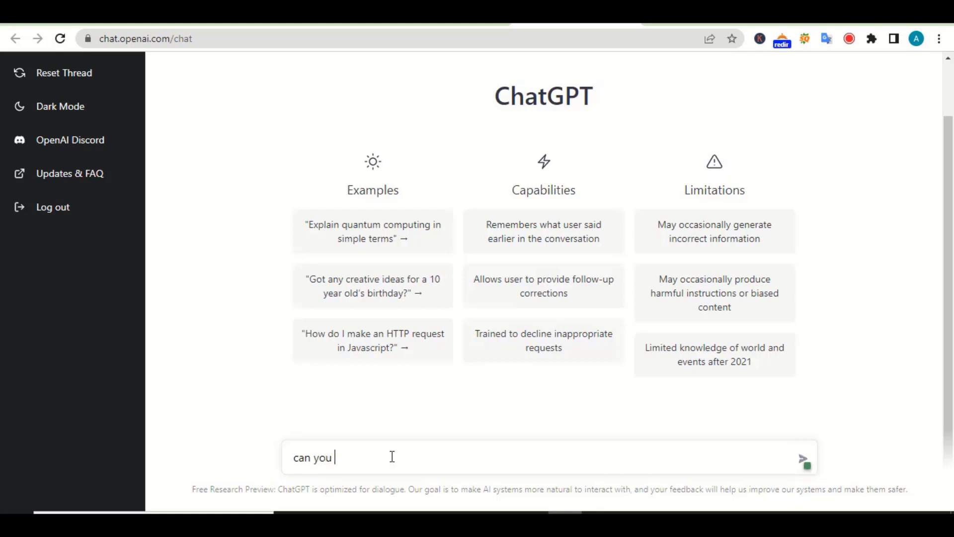
{"action": "type", "text": "a code for me"}
{"action": "key", "text": "Return"}
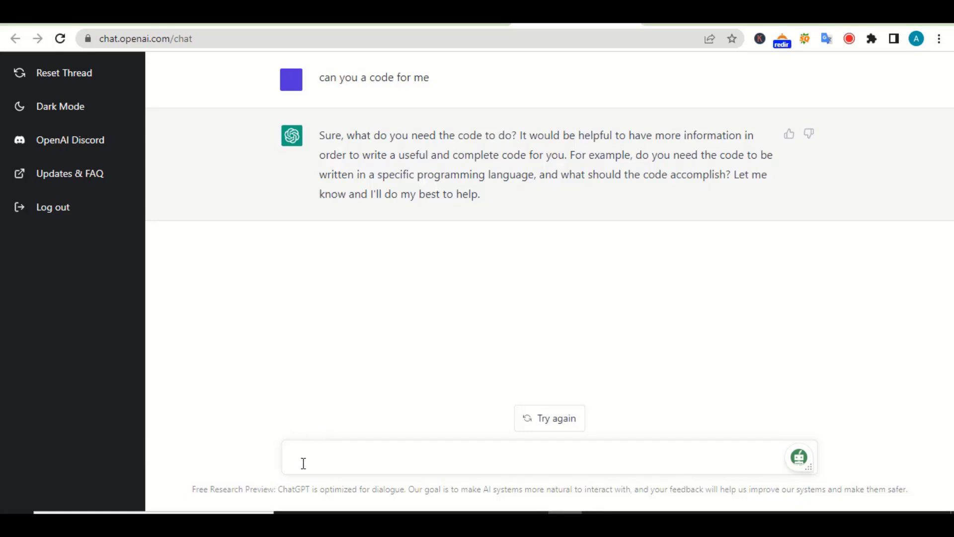
Ask ChatGPT to 'write a python that will add two number and print the result' and copy its code.
{"action": "type", "text": "write a python that wi"}
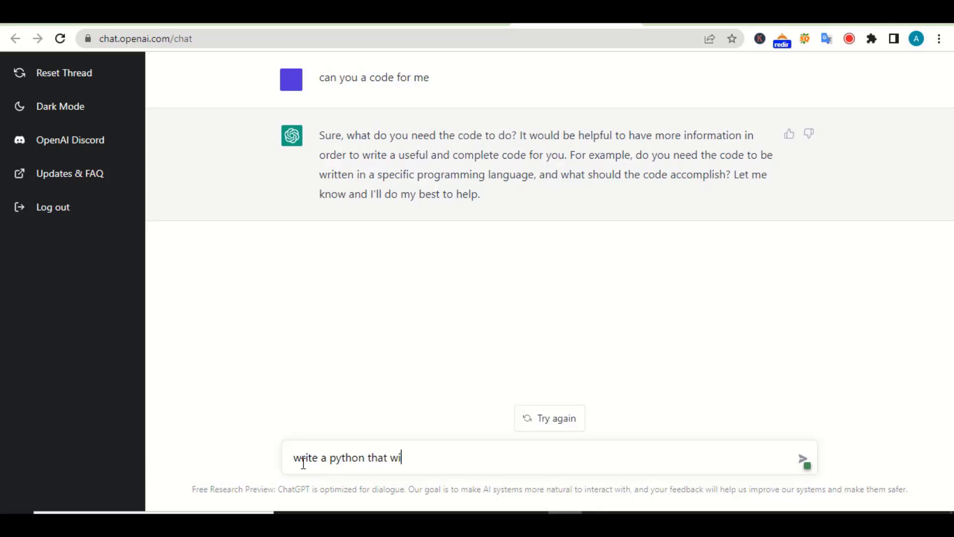
{"action": "type", "text": "ll add two numbe"}
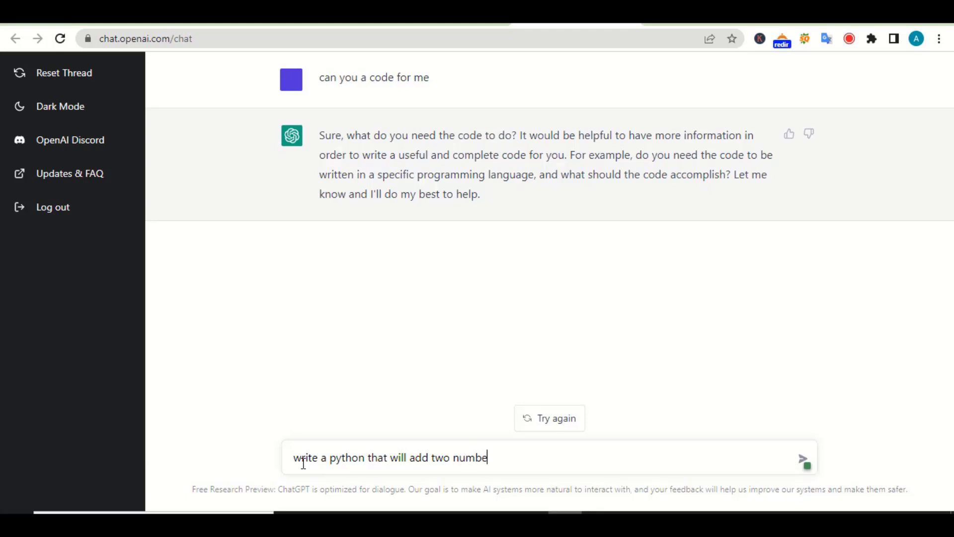
{"action": "type", "text": " r and print t"}
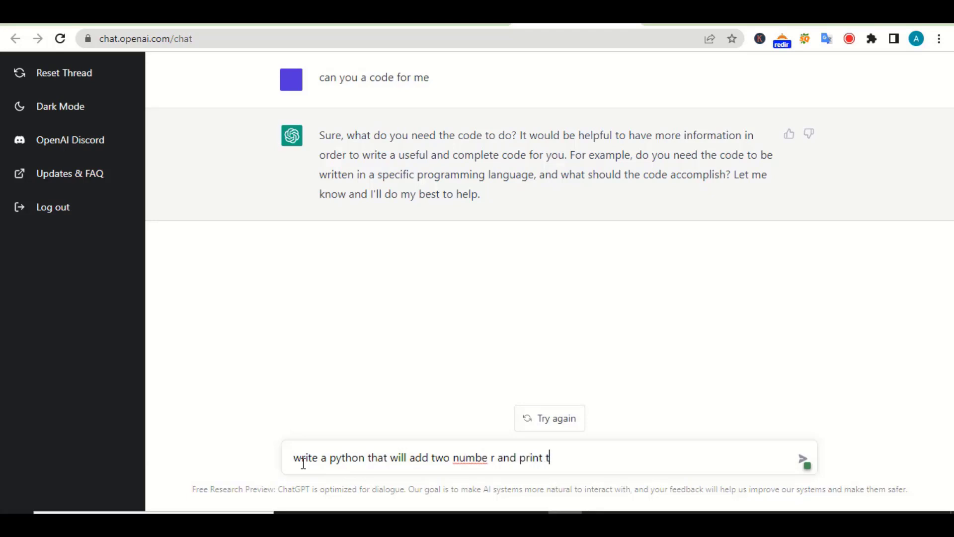
{"action": "type", "text": "he result"}
{"action": "key", "text": "Left"}
{"action": "key", "text": "Left"}
{"action": "key", "text": "Left"}
{"action": "key", "text": "Left"}
{"action": "key", "text": "Left"}
{"action": "key", "text": "Left"}
{"action": "key", "text": "Left"}
{"action": "key", "text": "Left"}
{"action": "key", "text": "Left"}
{"action": "key", "text": "Left"}
{"action": "key", "text": "Left"}
{"action": "key", "text": "Left"}
{"action": "key", "text": "Left"}
{"action": "key", "text": "Left"}
{"action": "key", "text": "Left"}
{"action": "key", "text": "Left"}
{"action": "key", "text": "Left"}
{"action": "key", "text": "Left"}
{"action": "key", "text": "Left"}
{"action": "key", "text": "Left"}
{"action": "key", "text": "Left"}
{"action": "key", "text": "Left"}
{"action": "key", "text": "BackSpace"}
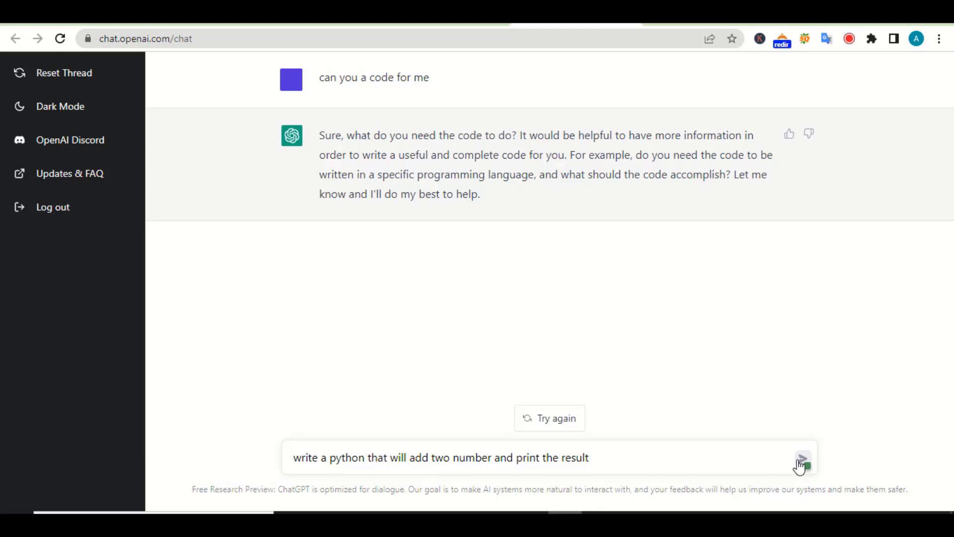
{"action": "left_click", "coordinate": [799, 466]}
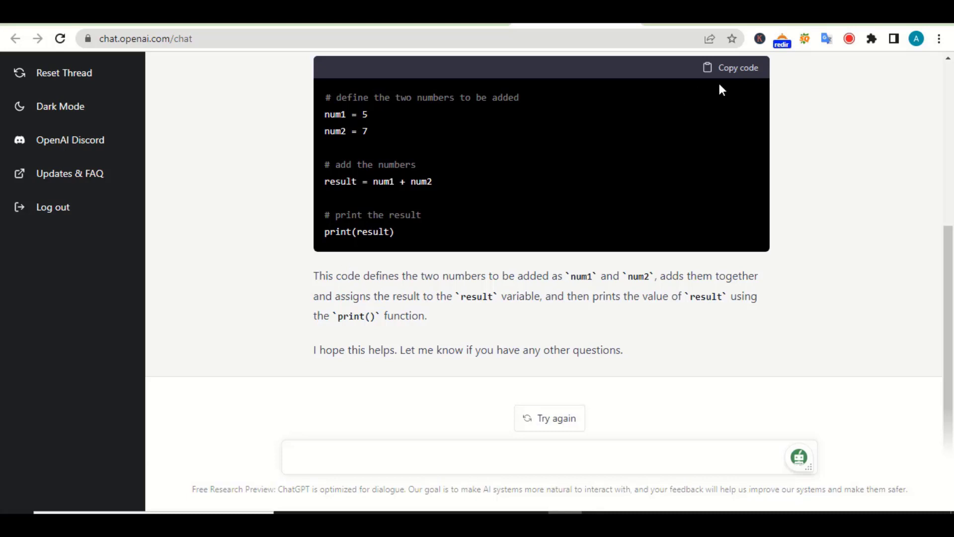
{"action": "left_click", "coordinate": [741, 73]}
Paste the addition code into PyCharm's main.py and run it, printing 12.
{"action": "key", "text": "alt+Tab"}
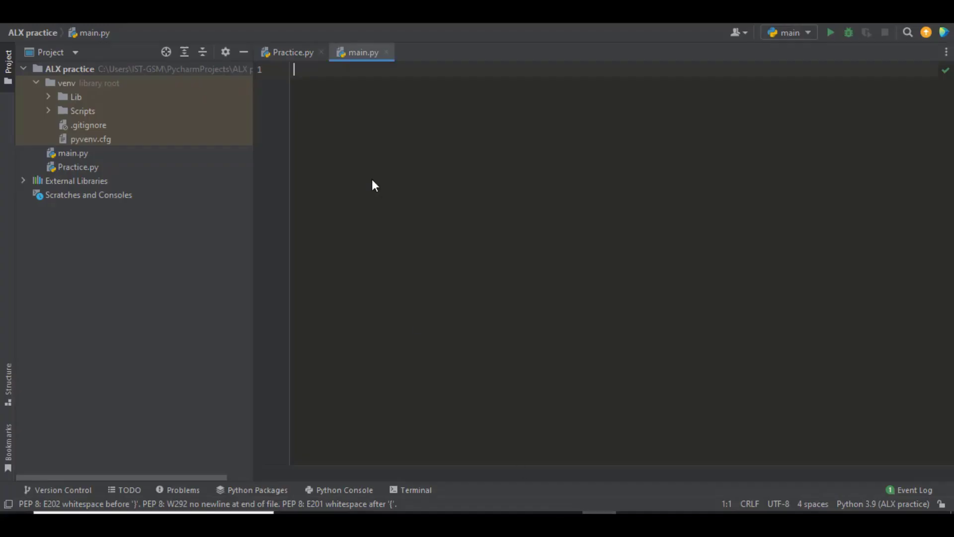
{"action": "key", "text": "ctrl+v"}
{"action": "left_click", "coordinate": [327, 105]}
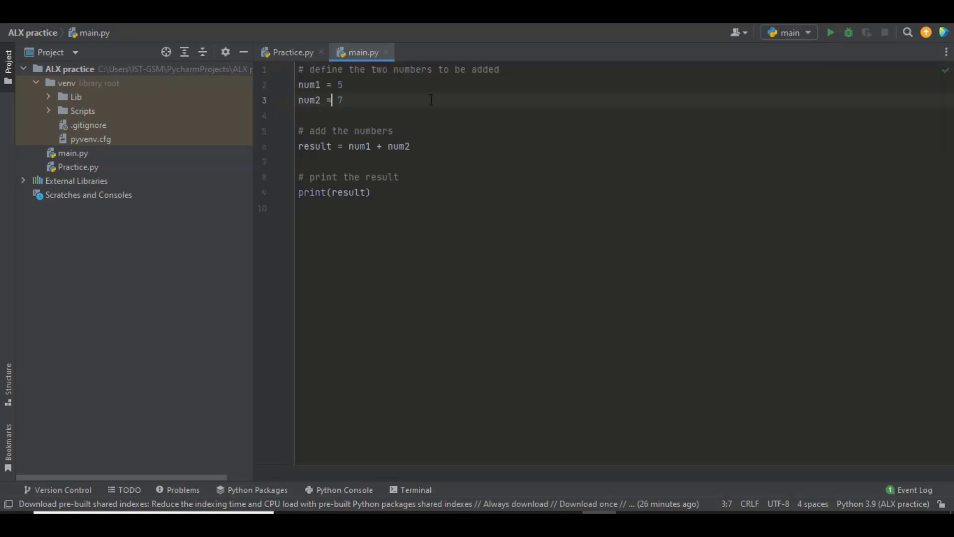
{"action": "left_click", "coordinate": [831, 32]}
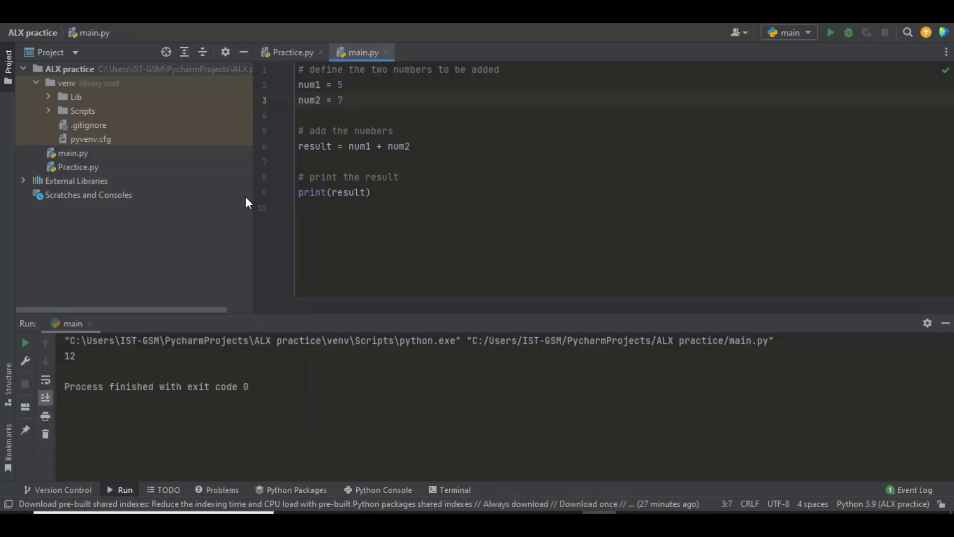
{"action": "left_click", "coordinate": [429, 119]}
{"action": "key", "text": "Up"}
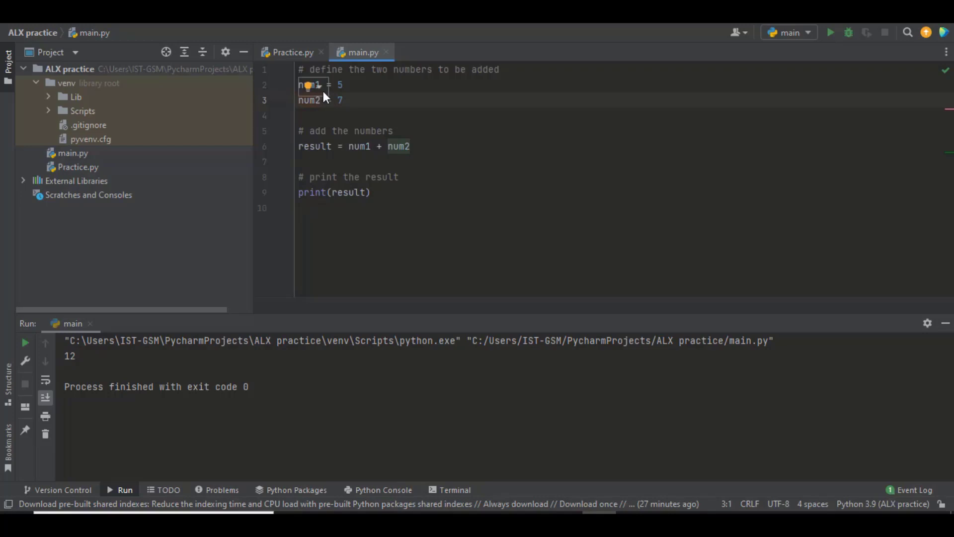